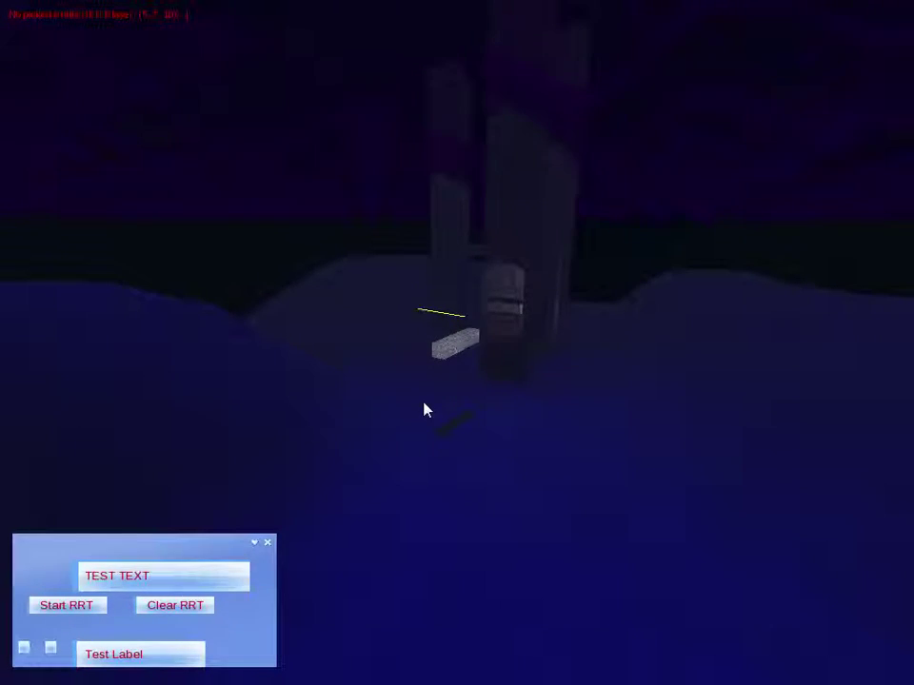
Step: Move the RRT window to the middle of the scene and replace its "TEST TEXT" entry with "3D engine."
drag(175, 544, 483, 276)
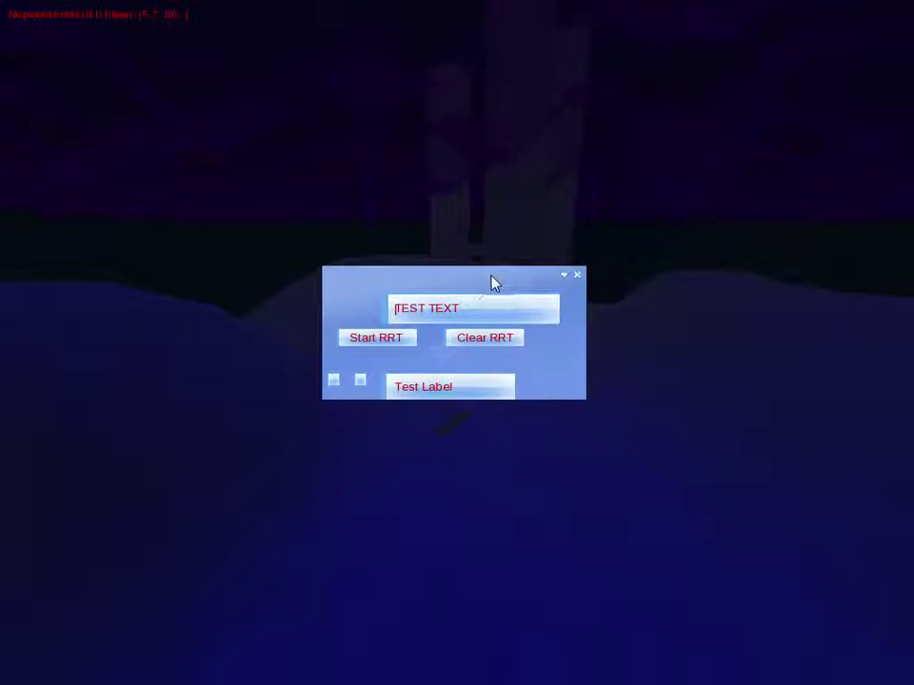
click(460, 310)
key(BackSpace)
key(BackSpace)
key(BackSpace)
key(BackSpace)
key(BackSpace)
key(BackSpace)
key(BackSpace)
key(BackSpace)
key(BackSpace)
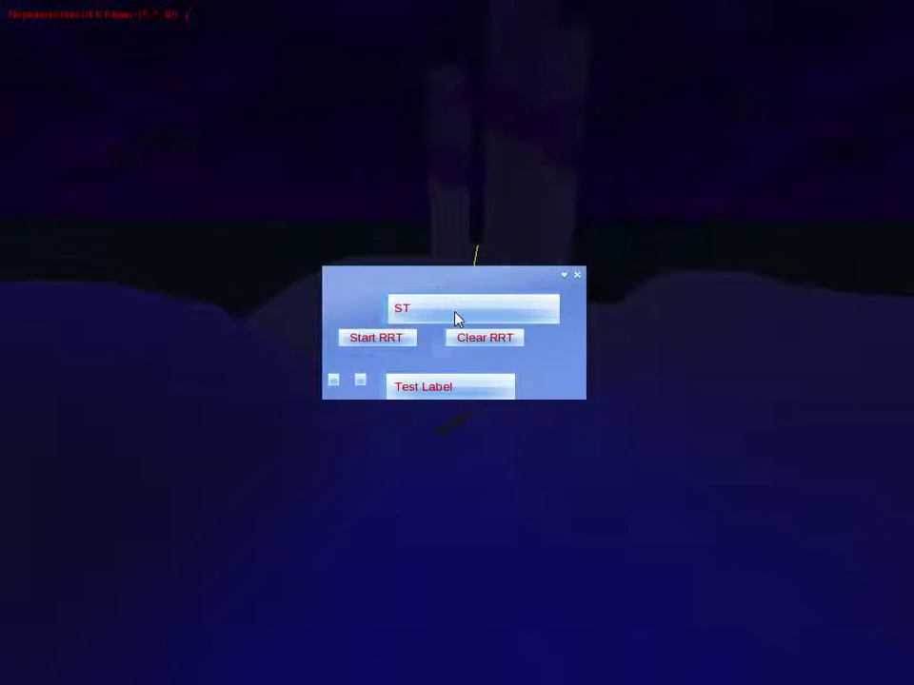
text(3D)
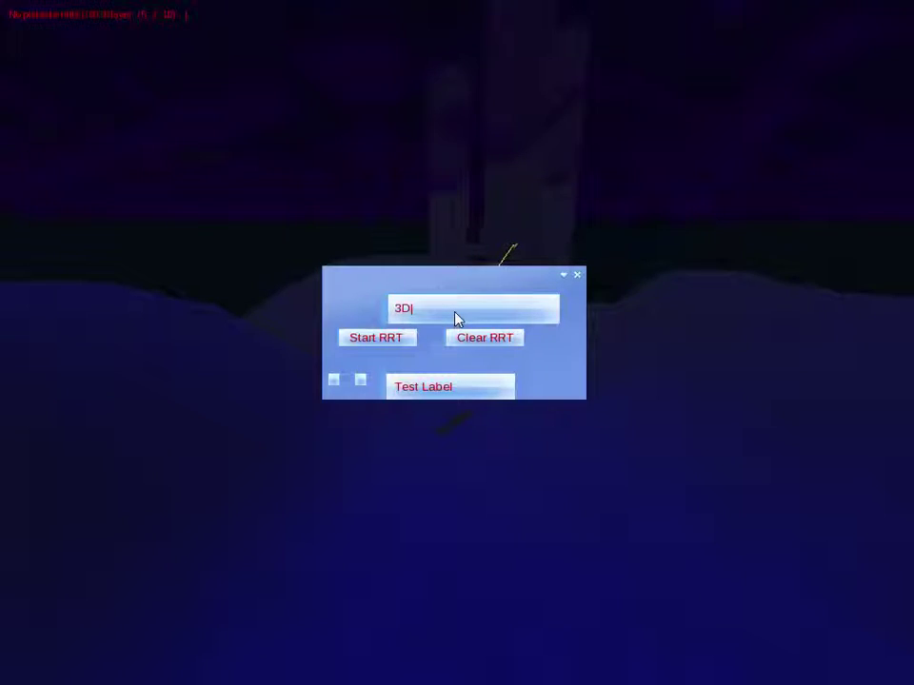
text( ee)
key(BackSpace)
text(n)
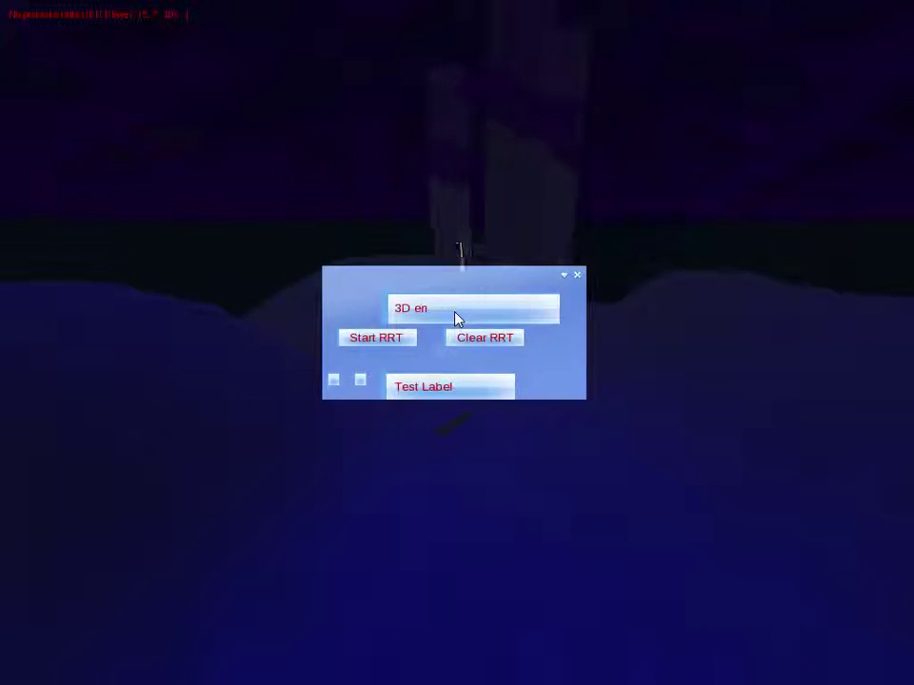
text(gii)
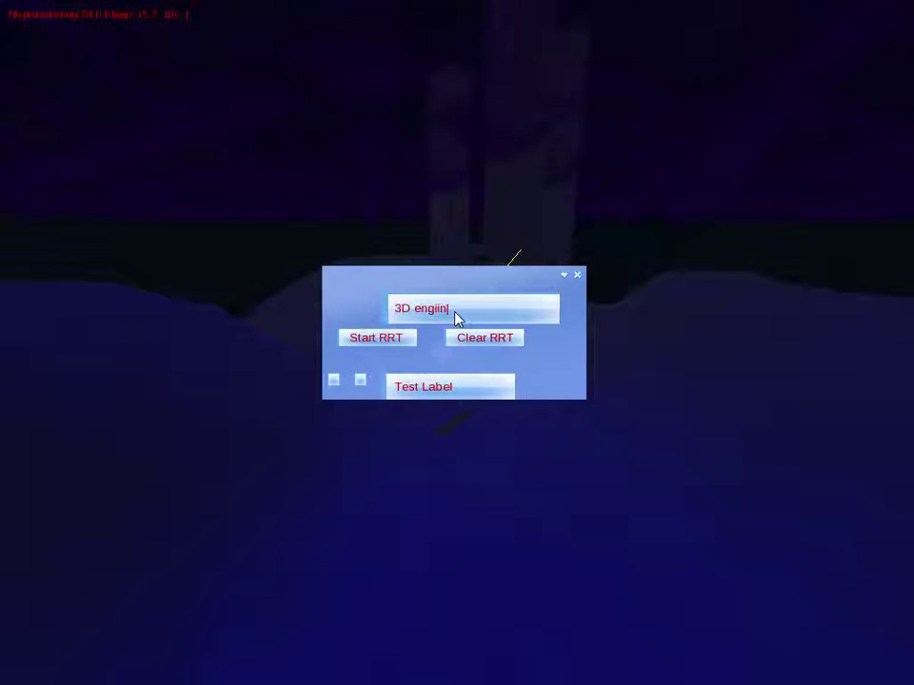
key(BackSpace)
text(ne .)
key(Home)
key(End)
key(Home)
key(End)
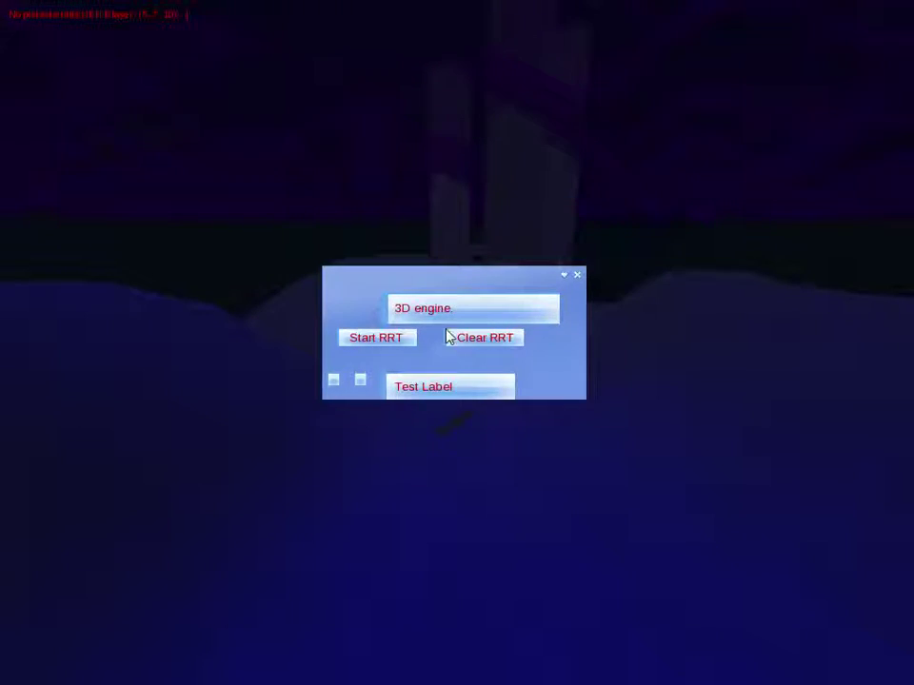
Step: Toggle both check boxes beside Test Label several times, leaving them ticked, and move the RRT window away from the scene's centre
click(334, 381)
click(361, 380)
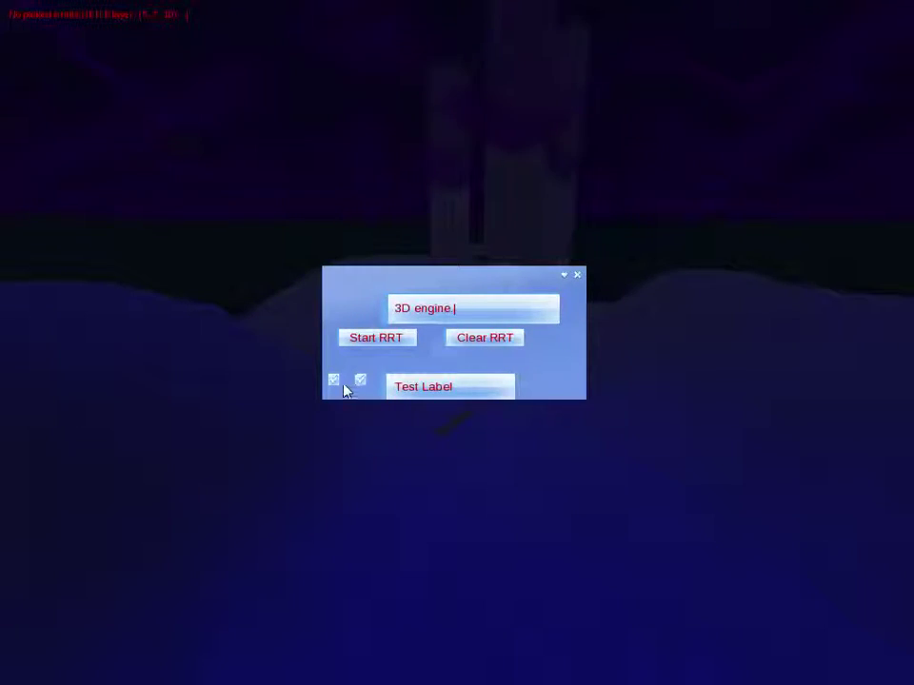
click(334, 382)
click(360, 381)
click(334, 381)
click(360, 380)
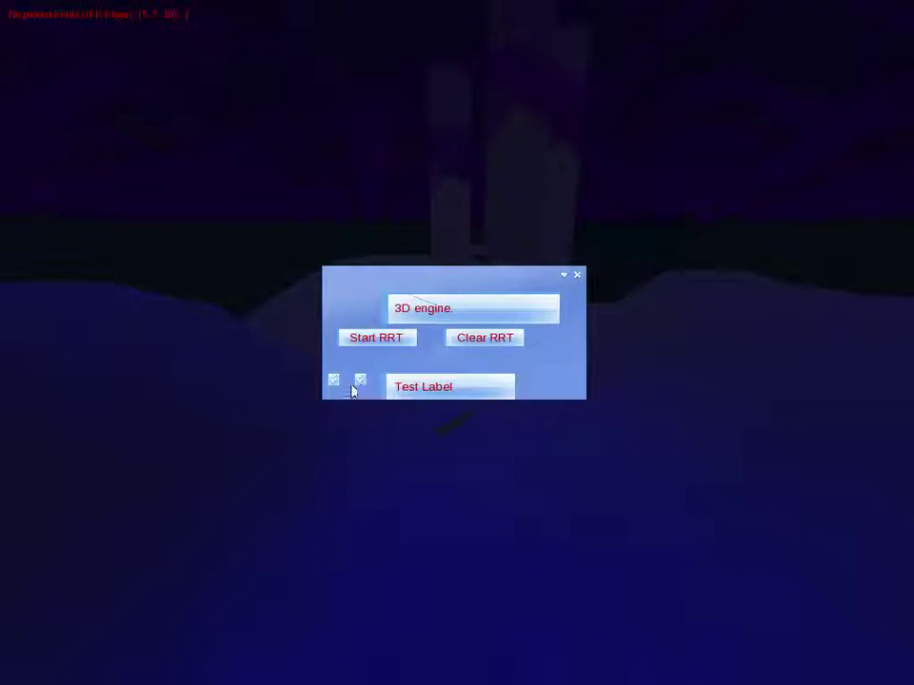
click(333, 380)
click(356, 380)
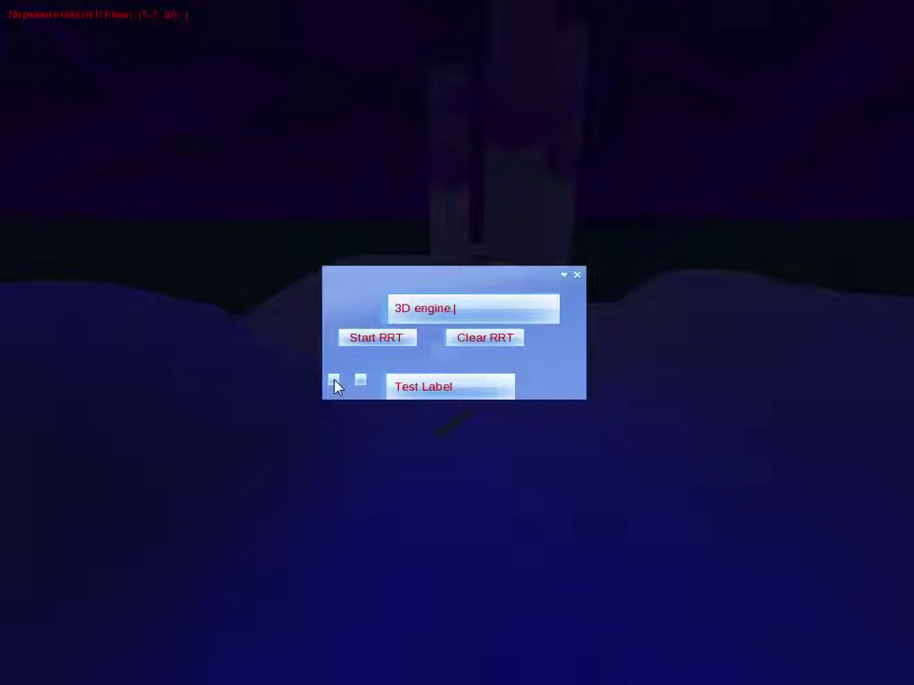
click(333, 380)
click(358, 379)
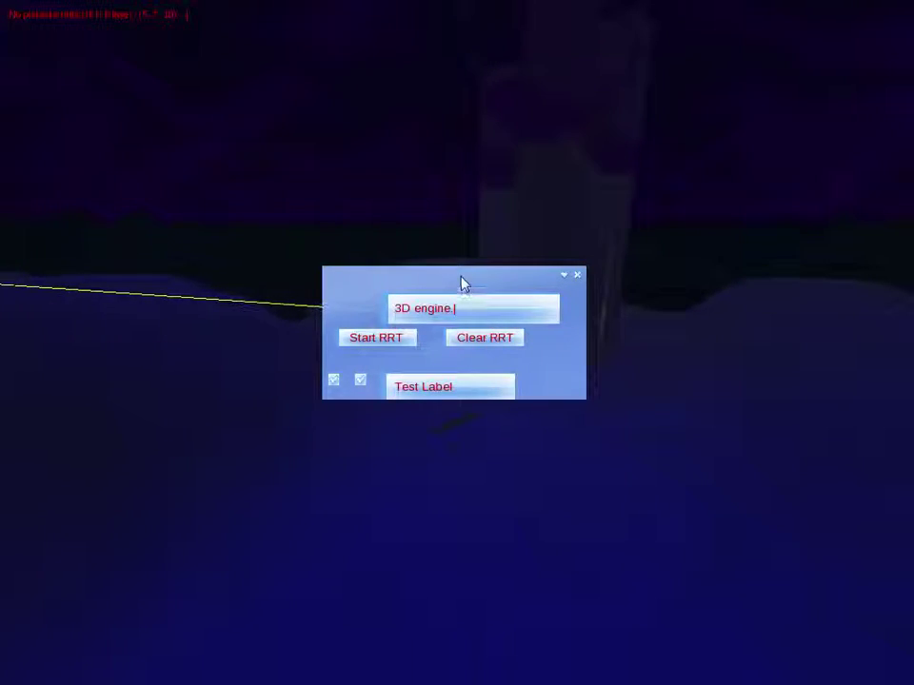
drag(461, 282, 150, 546)
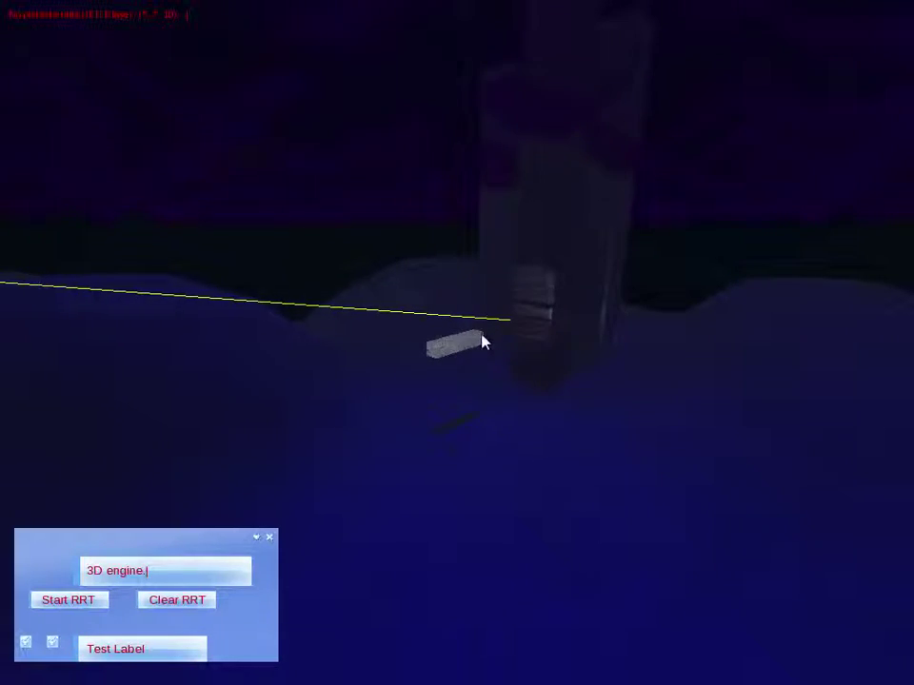
Step: Examine the grey block, its particle trail and the yellow RRT path lines among the pillars from several angles and distances
right_drag(462, 344, 513, 342)
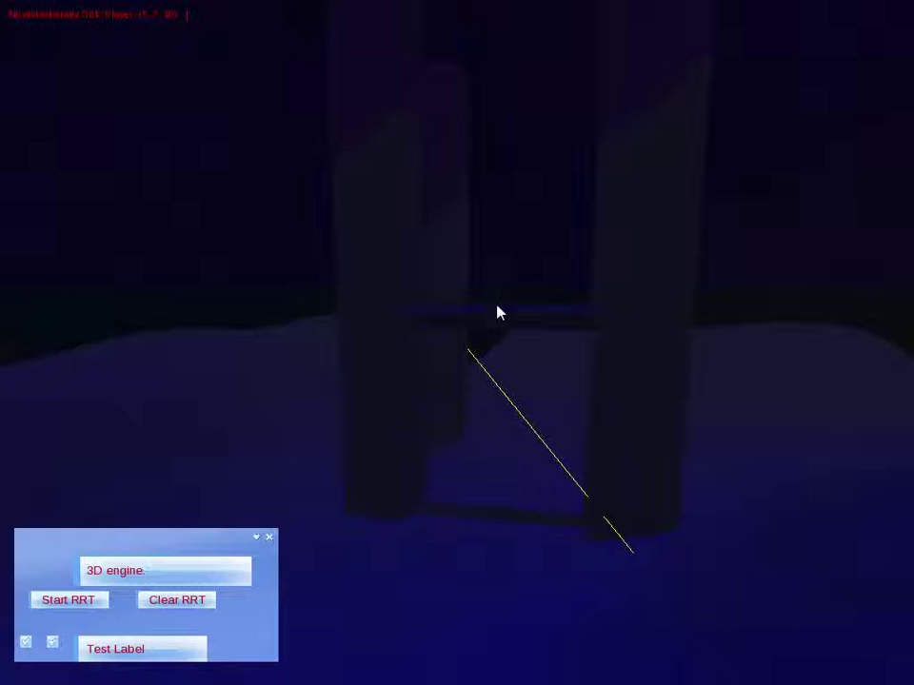
right_drag(280, 255, 455, 344)
scroll(458, 352, up, 3)
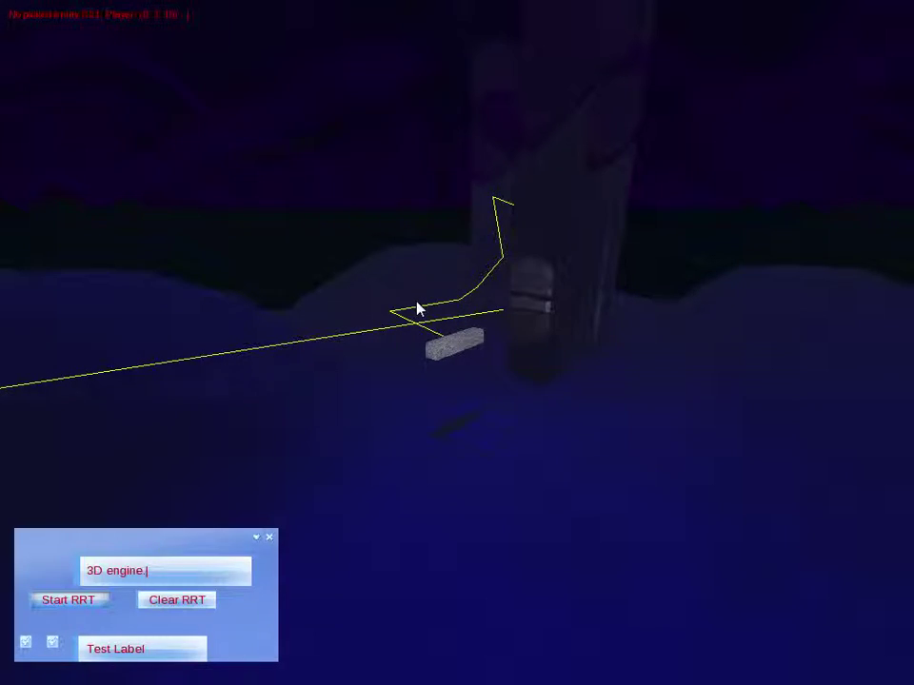
mouse_move(426, 290)
right_down()
mouse_move(426, 238)
mouse_move(426, 305)
right_up()
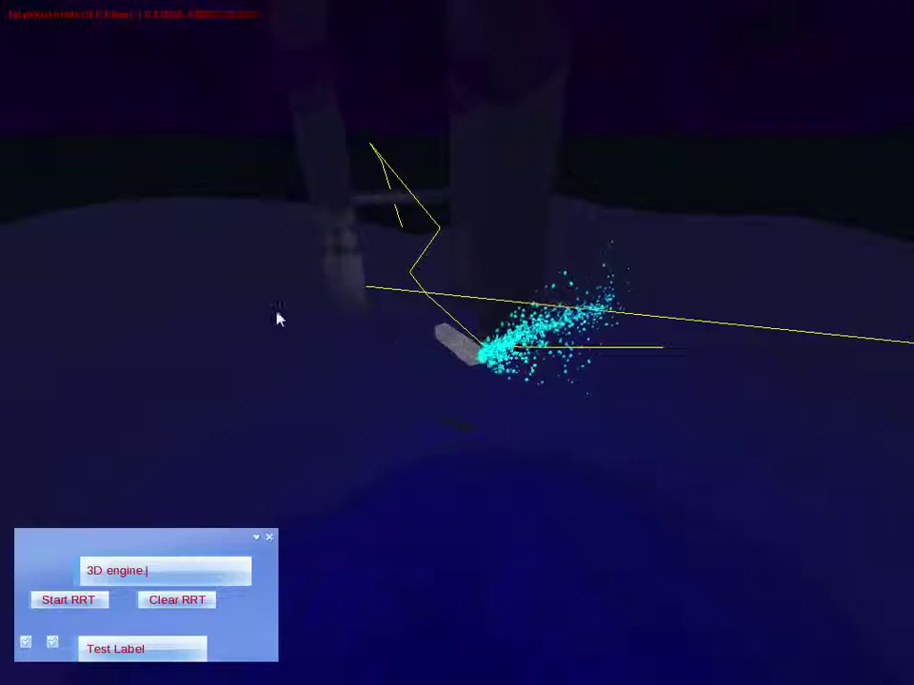
right_drag(218, 312, 143, 276)
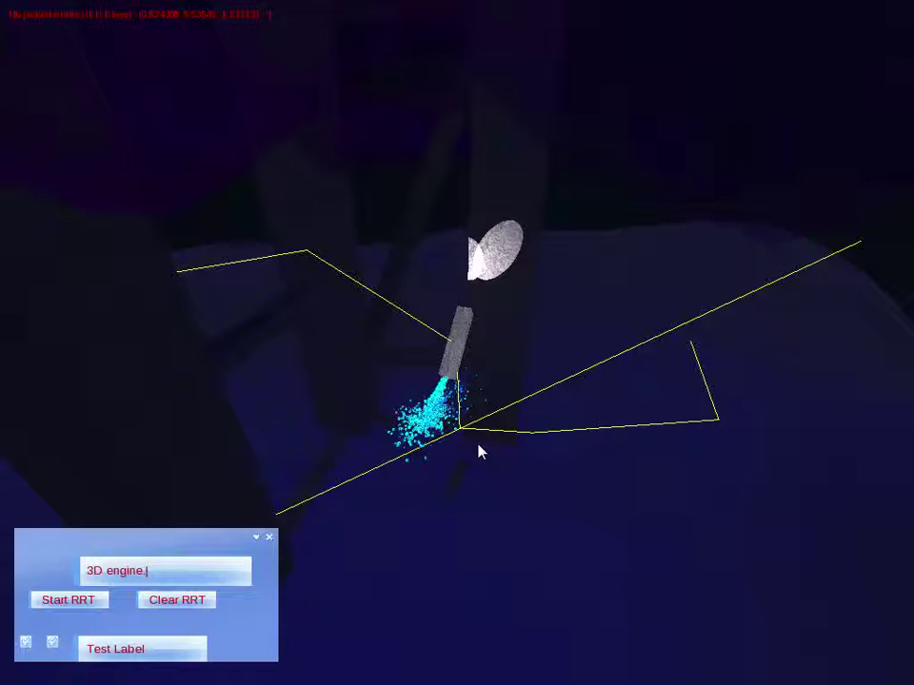
right_drag(424, 467, 457, 342)
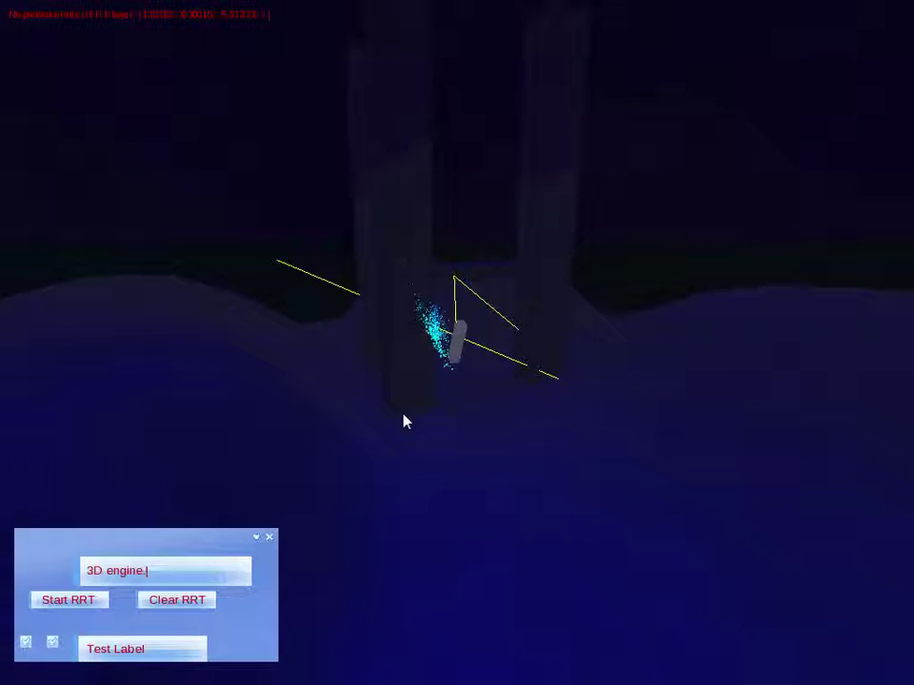
middle_drag(483, 300, 483, 381)
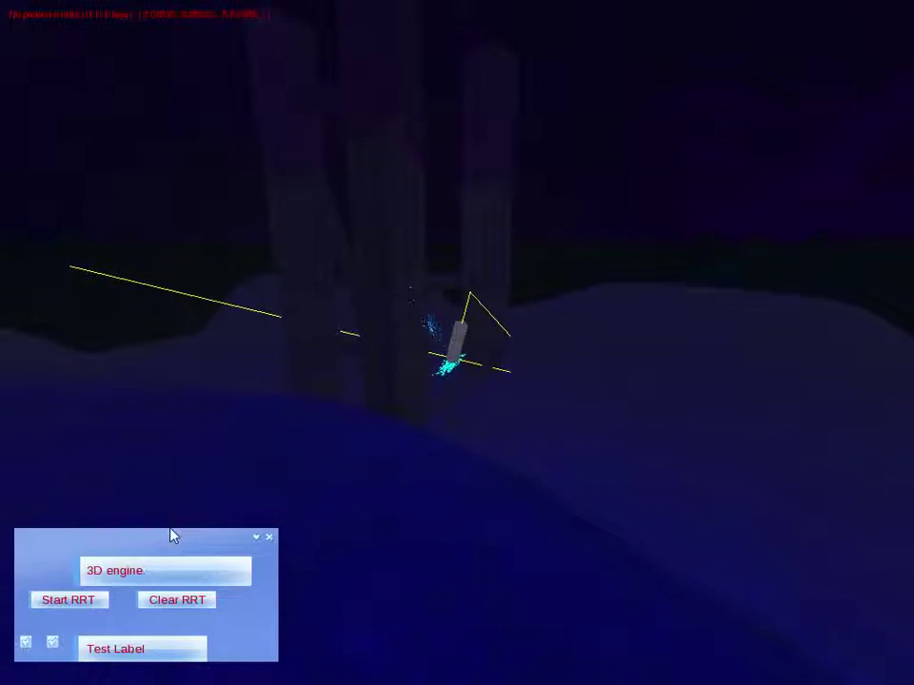
mouse_move(171, 538)
mouse_down()
mouse_move(524, 289)
mouse_move(491, 298)
mouse_move(441, 290)
mouse_move(165, 540)
mouse_move(171, 553)
mouse_move(162, 558)
mouse_up()
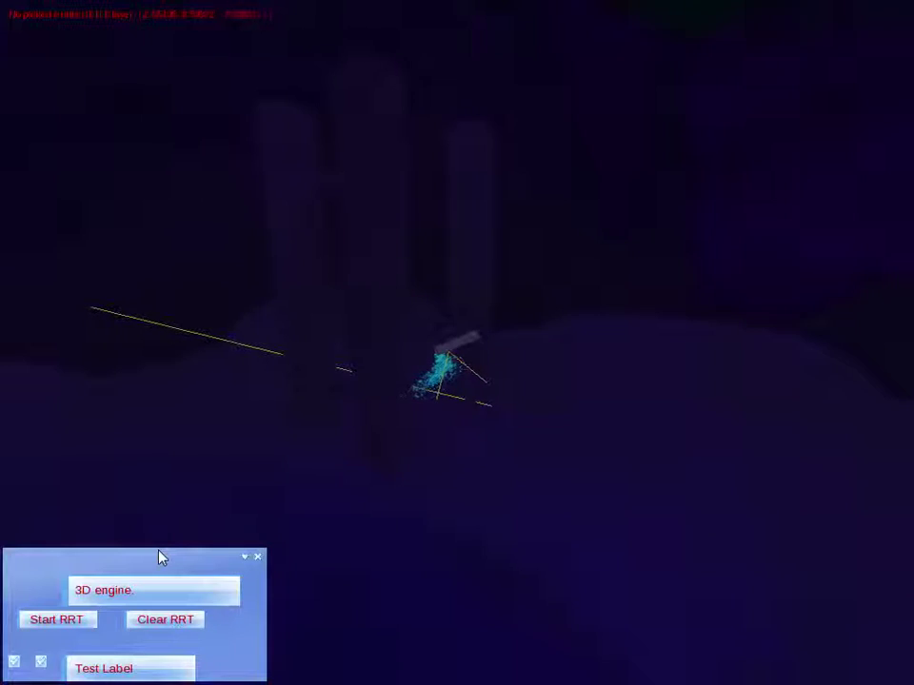
right_drag(338, 500, 458, 346)
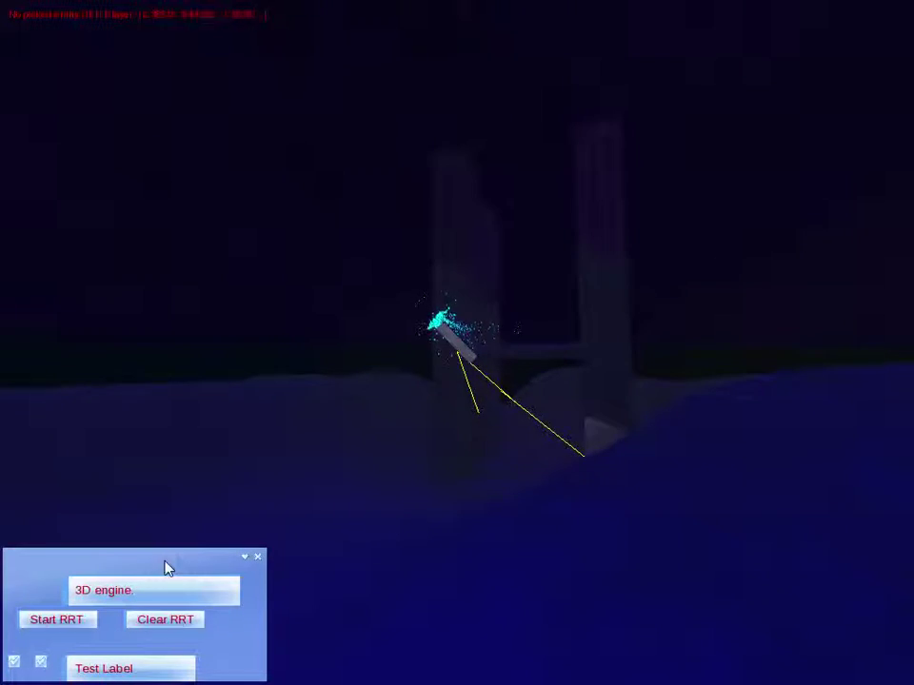
Step: Move the RRT window to the diagonally opposite corner of the scene, then collapse and re-expand it
drag(165, 568, 842, 27)
click(310, 365)
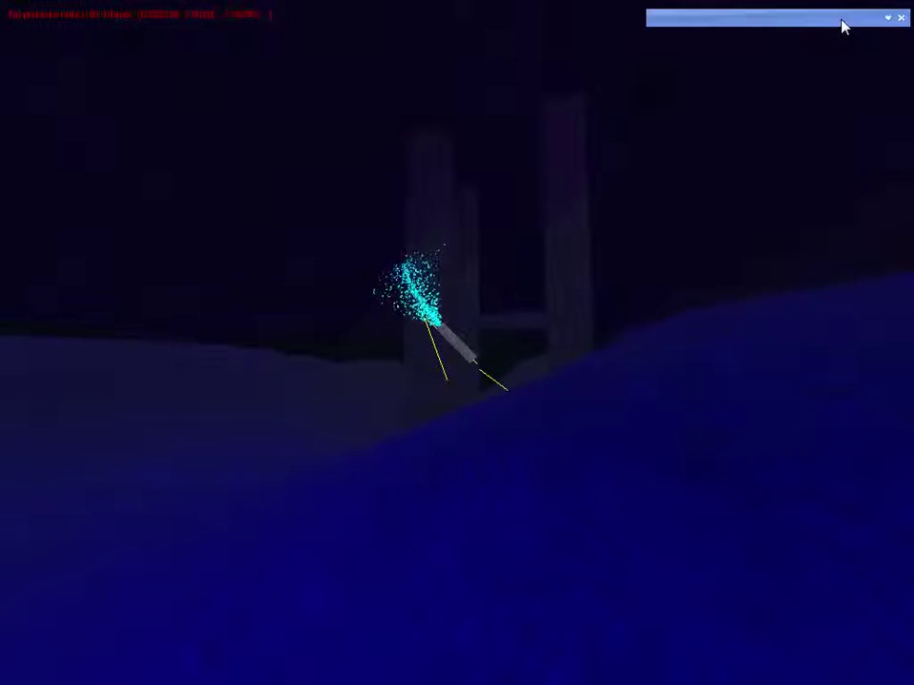
click(887, 21)
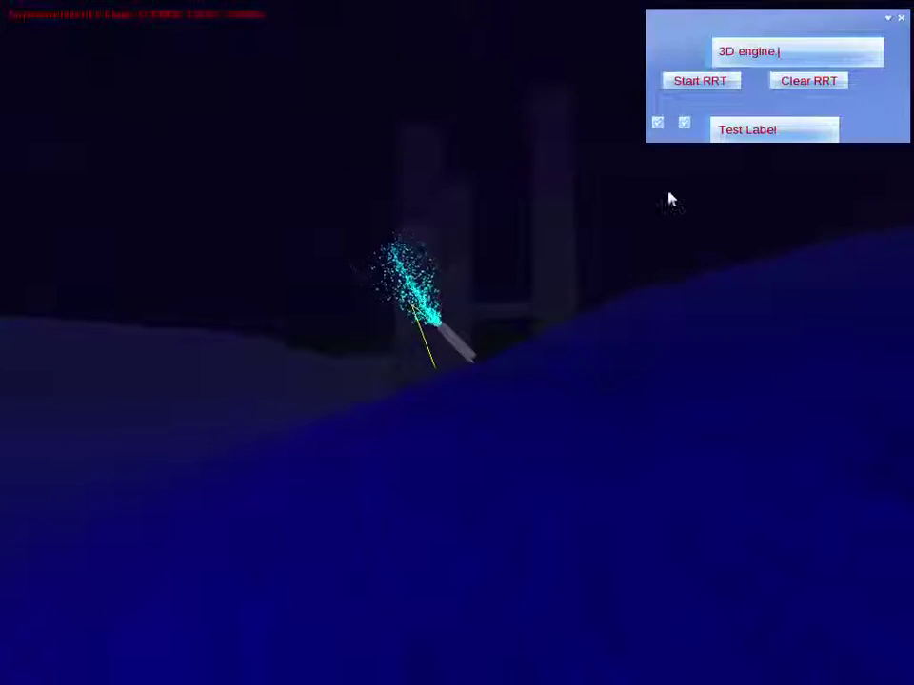
Step: Try the two check boxes in the RRT window and examine the grey block and its particle trail up close
click(658, 121)
click(685, 120)
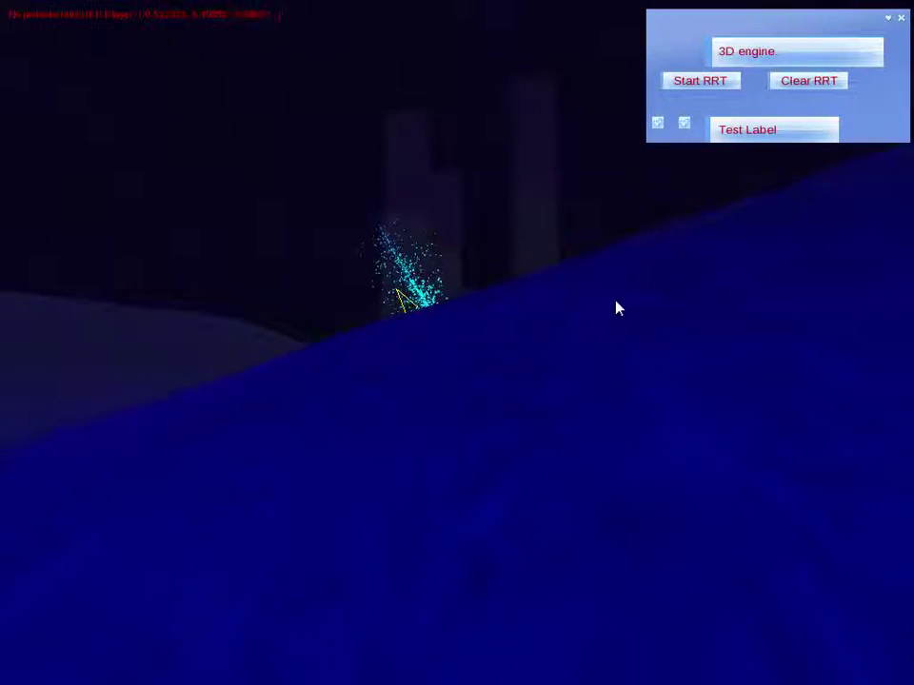
right_drag(364, 240, 476, 366)
scroll(492, 349, up, 3)
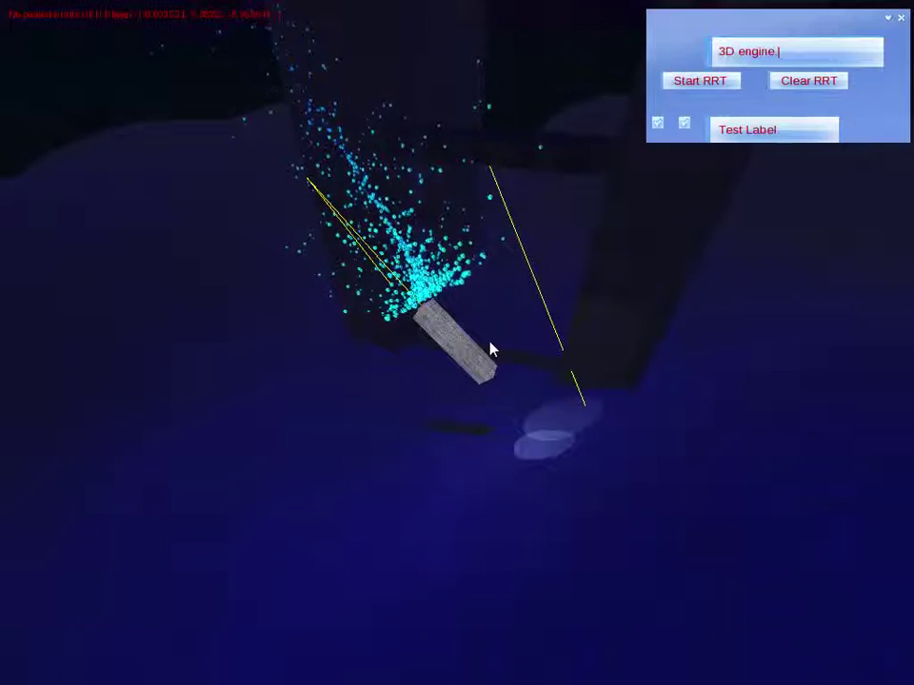